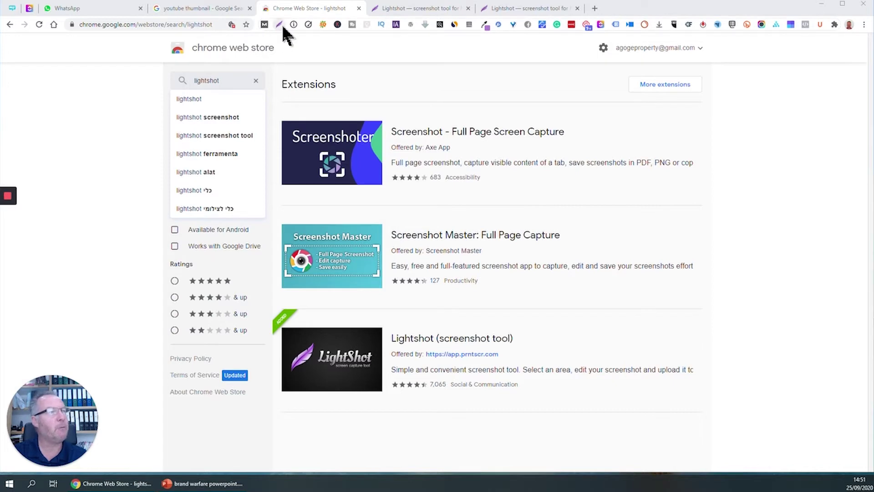
# Switch to the 'youtube thumbnail' Google Images results tab.
pyautogui.click(210, 10)
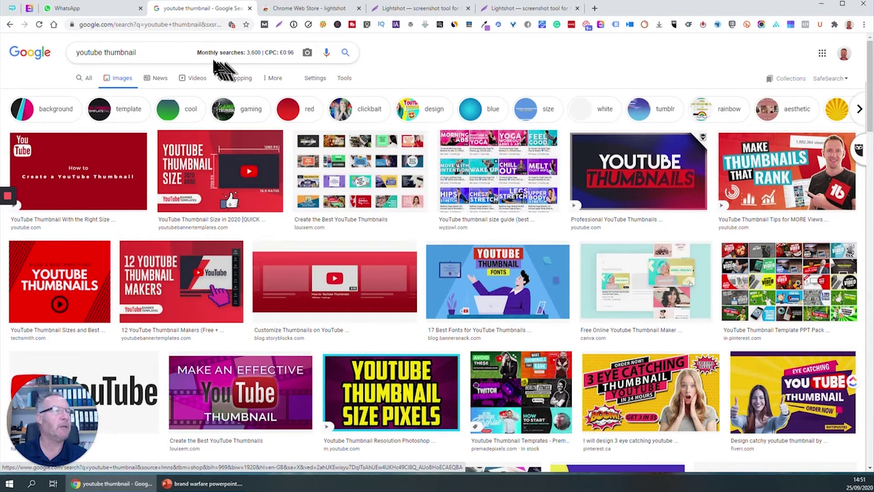
# Frame a 1247x758 Lightshot capture area over most of the YouTube thumbnail results.
pyautogui.click(279, 24)
pyautogui.moveTo(142, 50); pyautogui.dragTo(706, 397)
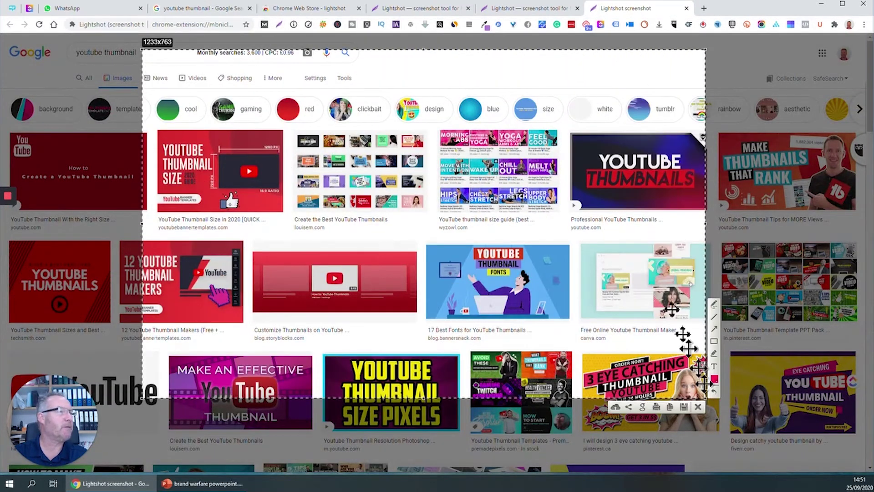
pyautogui.moveTo(517, 58)
pyautogui.mouseDown()
pyautogui.moveTo(528, 54)
pyautogui.moveTo(638, 89)
pyautogui.moveTo(445, 78)
pyautogui.moveTo(530, 52)
pyautogui.mouseUp()
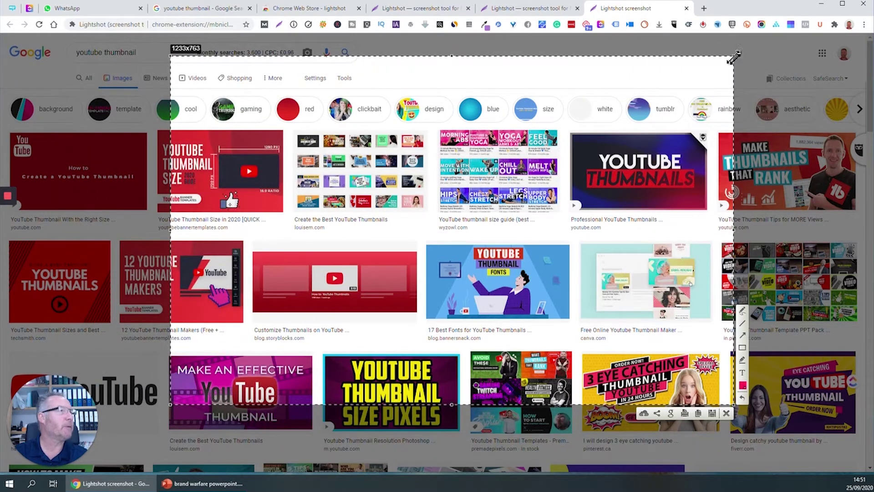
pyautogui.moveTo(734, 56)
pyautogui.mouseDown()
pyautogui.moveTo(704, 84)
pyautogui.moveTo(576, 85)
pyautogui.moveTo(733, 59)
pyautogui.mouseUp()
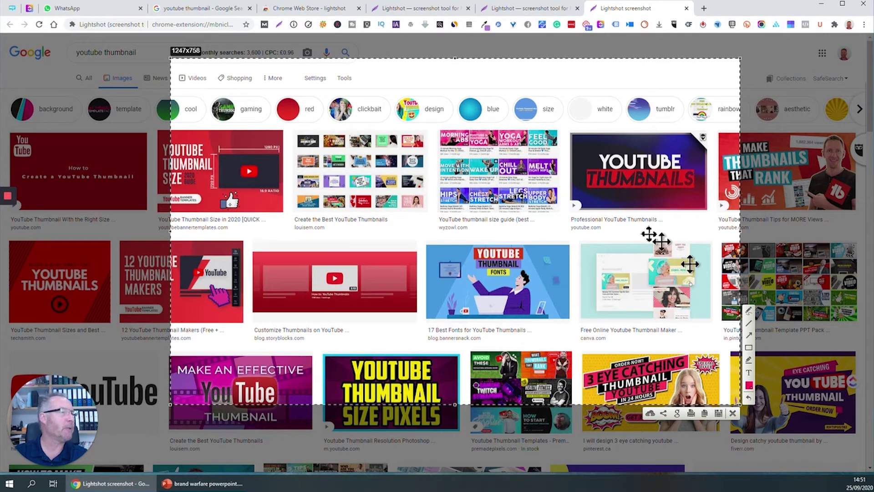
# Draw pink rectangles around the fonts, Customize Thumbnails and middle-column thumbnails.
pyautogui.click(749, 348)
pyautogui.moveTo(374, 209); pyautogui.dragTo(578, 327)
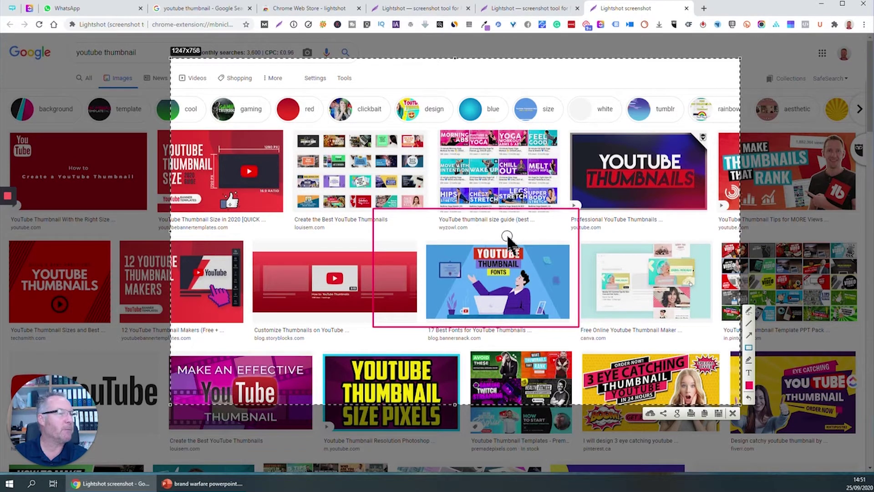
pyautogui.moveTo(233, 224); pyautogui.dragTo(345, 311)
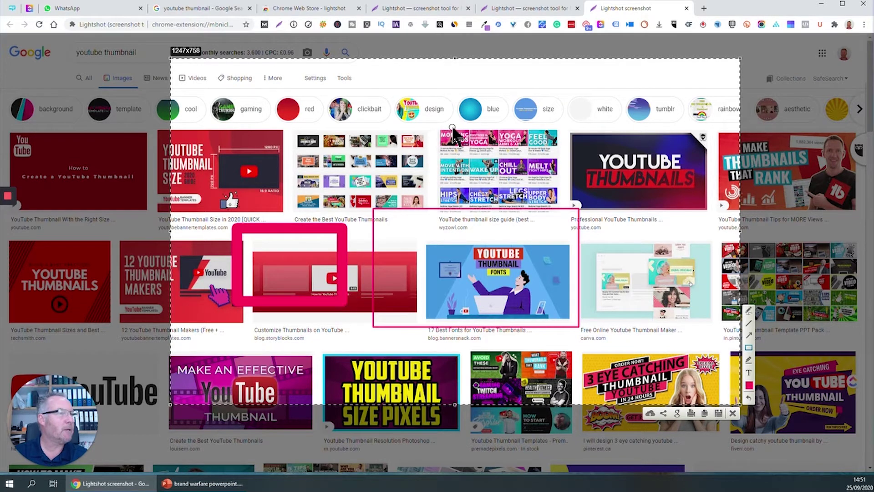
pyautogui.moveTo(452, 128)
pyautogui.mouseDown()
pyautogui.moveTo(471, 218)
pyautogui.moveTo(472, 309)
pyautogui.moveTo(482, 341)
pyautogui.moveTo(497, 337)
pyautogui.mouseUp()
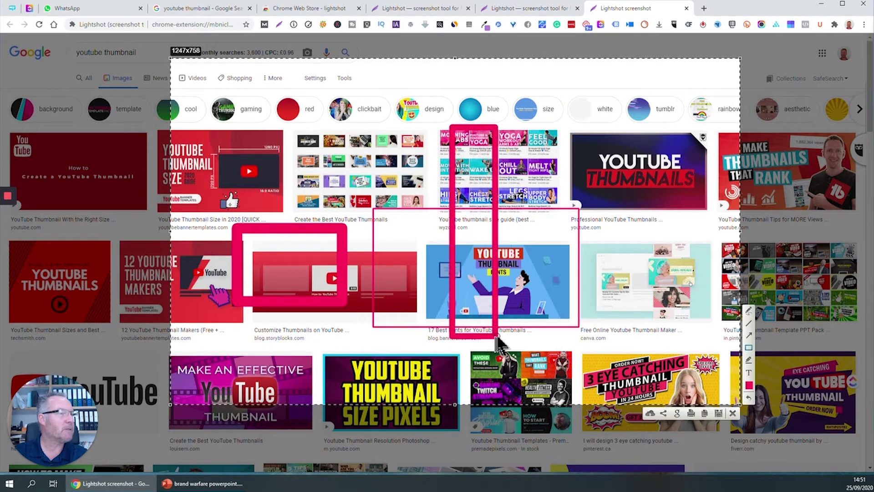
# Change the annotation colour to blue.
pyautogui.click(749, 386)
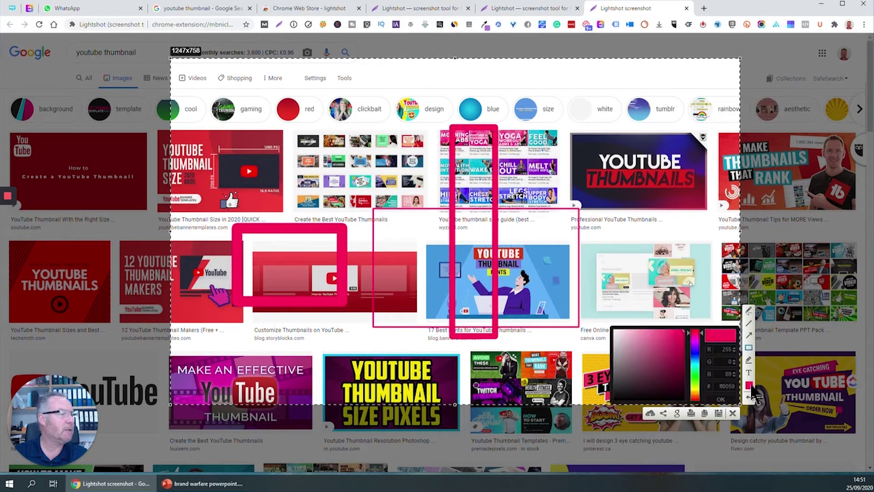
pyautogui.click(697, 357)
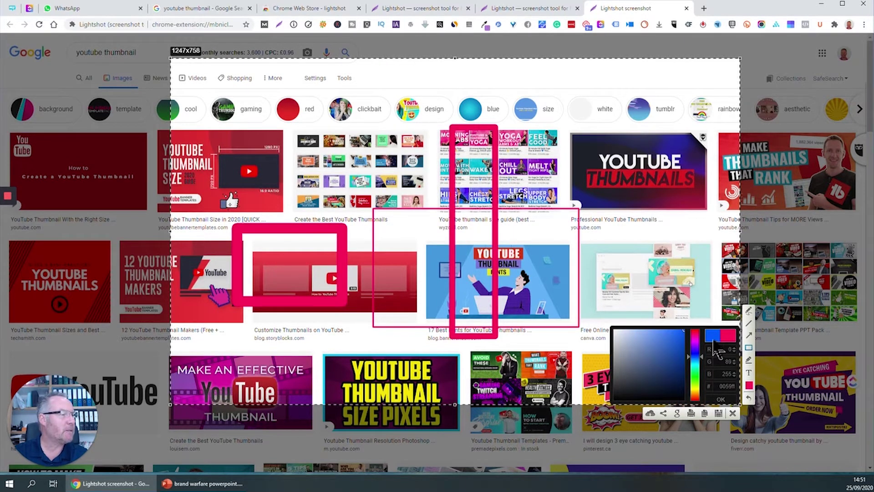
pyautogui.click(722, 404)
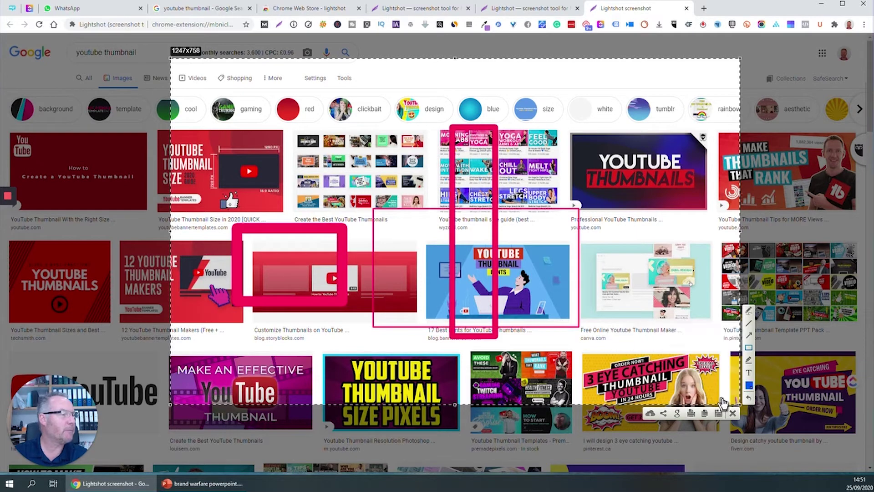
# Add a blue rectangle, two blue arrows and a large blue freehand loop over the thumbnails.
pyautogui.moveTo(613, 217); pyautogui.dragTo(515, 329)
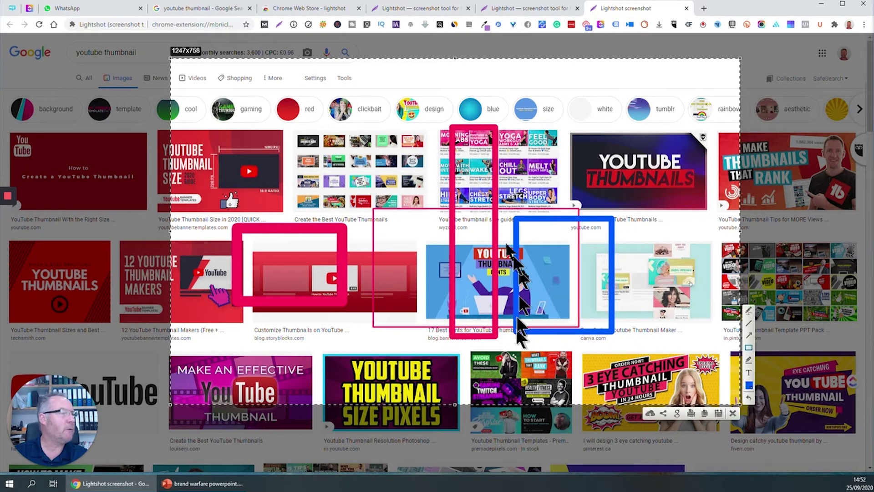
pyautogui.click(749, 335)
pyautogui.moveTo(332, 135); pyautogui.dragTo(412, 196)
pyautogui.moveTo(266, 355); pyautogui.dragTo(363, 330)
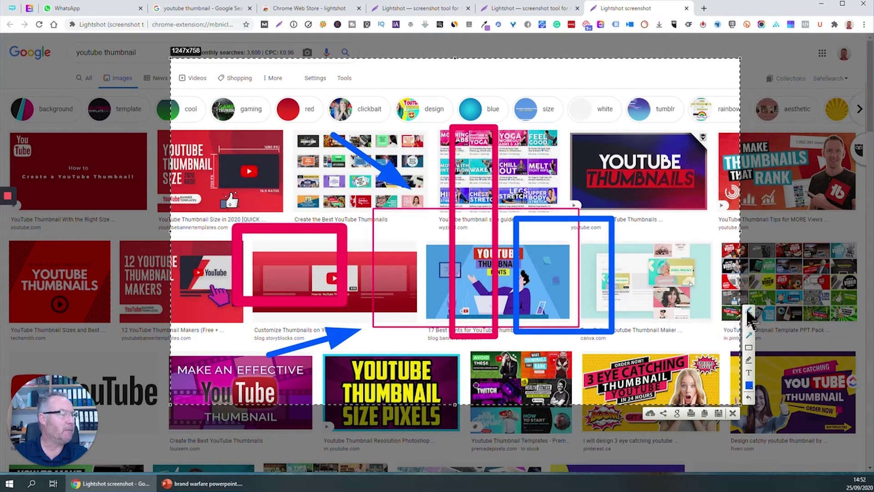
pyautogui.click(749, 311)
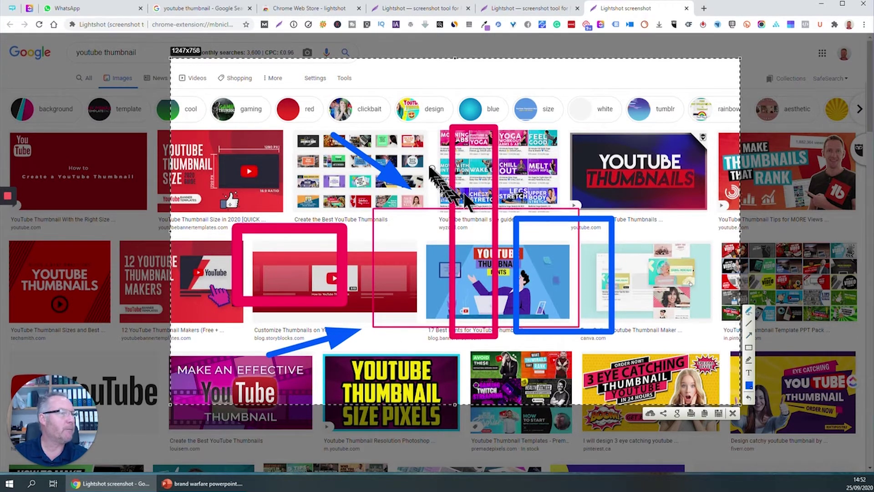
pyautogui.moveTo(413, 160)
pyautogui.mouseDown()
pyautogui.moveTo(376, 301)
pyautogui.moveTo(327, 320)
pyautogui.moveTo(524, 346)
pyautogui.moveTo(640, 292)
pyautogui.moveTo(601, 200)
pyautogui.moveTo(546, 152)
pyautogui.moveTo(439, 125)
pyautogui.moveTo(415, 165)
pyautogui.mouseUp()
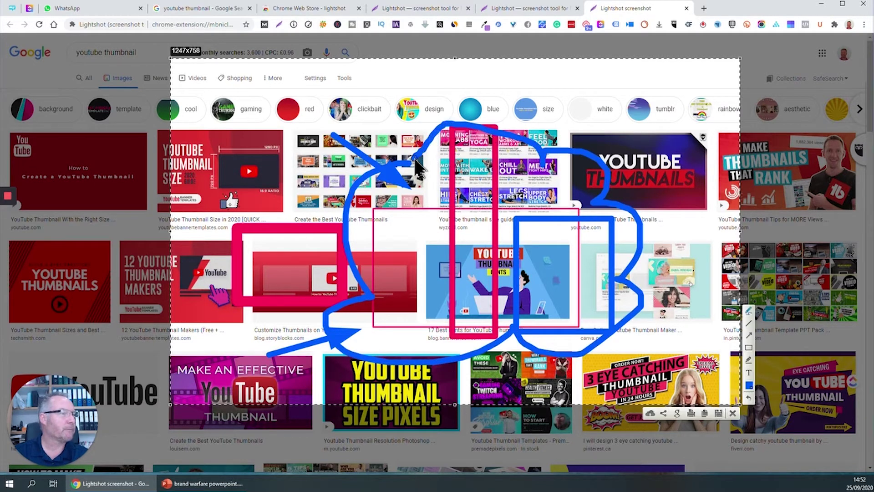
# Switch to green and draw three straight lines forming an X across the left thumbnails.
pyautogui.click(749, 385)
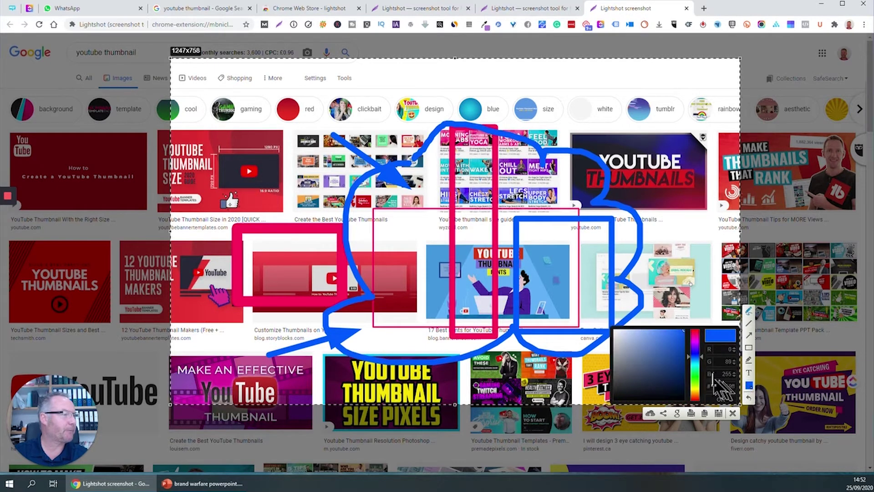
pyautogui.click(691, 374)
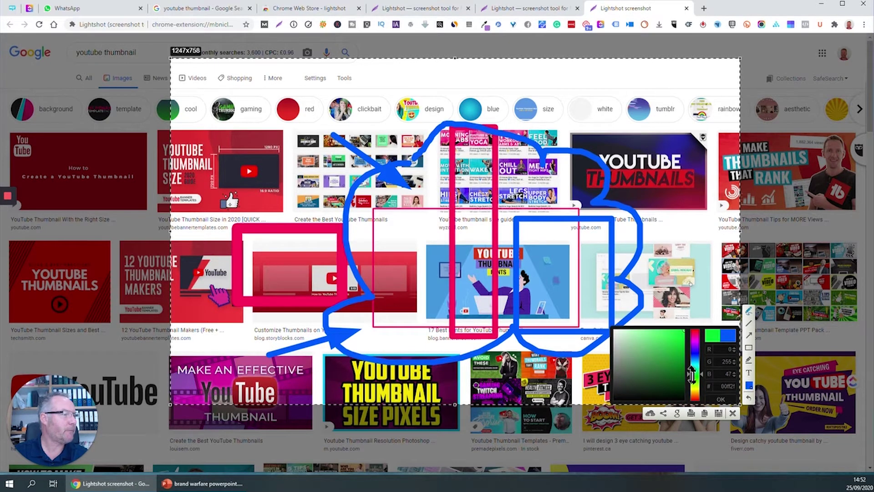
pyautogui.click(722, 401)
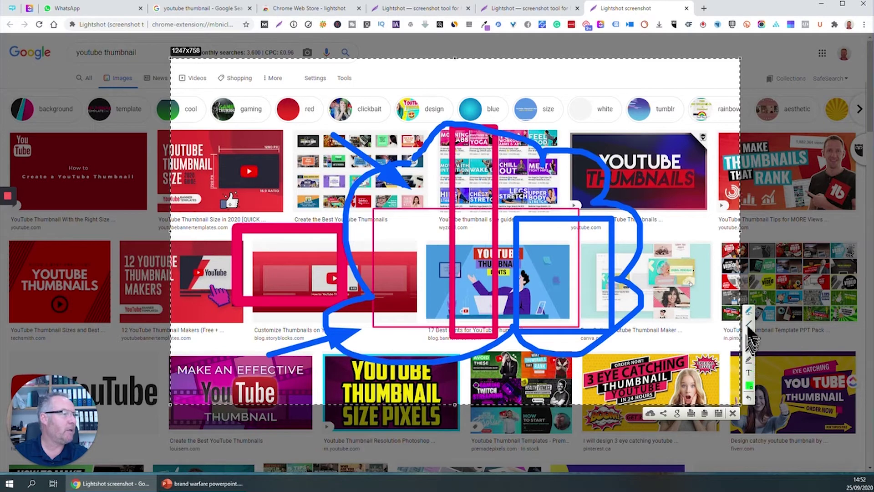
pyautogui.click(231, 190)
pyautogui.moveTo(231, 190); pyautogui.dragTo(506, 285)
pyautogui.moveTo(396, 160); pyautogui.dragTo(268, 255)
pyautogui.click(488, 213)
pyautogui.moveTo(489, 214); pyautogui.dragTo(329, 290)
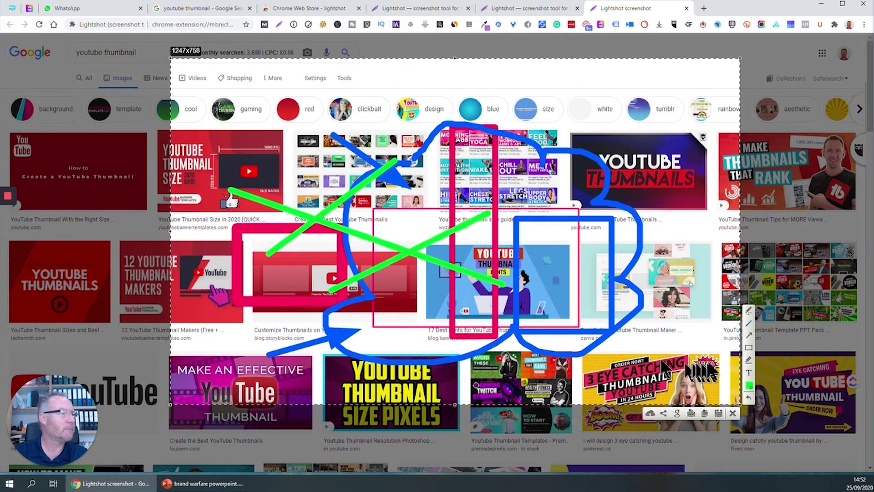
# Add a small green 'comment here' text label at the top of the capture.
pyautogui.click(749, 374)
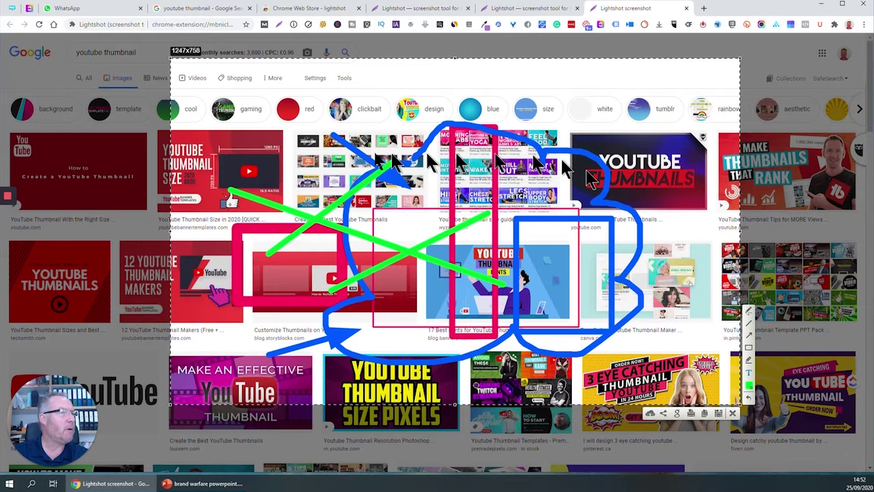
pyautogui.click(401, 77)
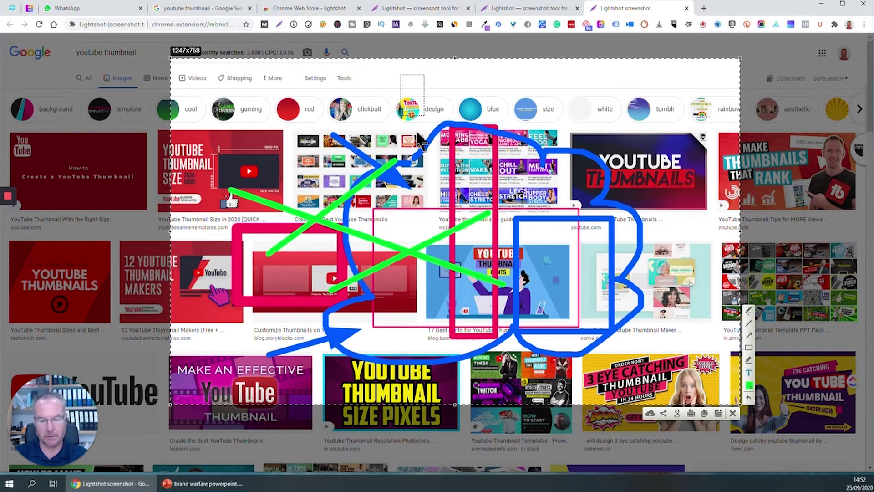
pyautogui.write('COmment')
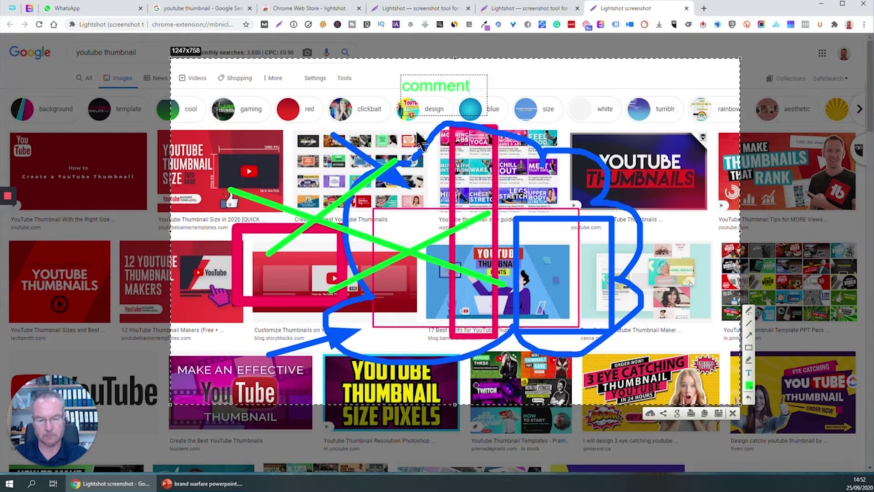
pyautogui.write(' here')
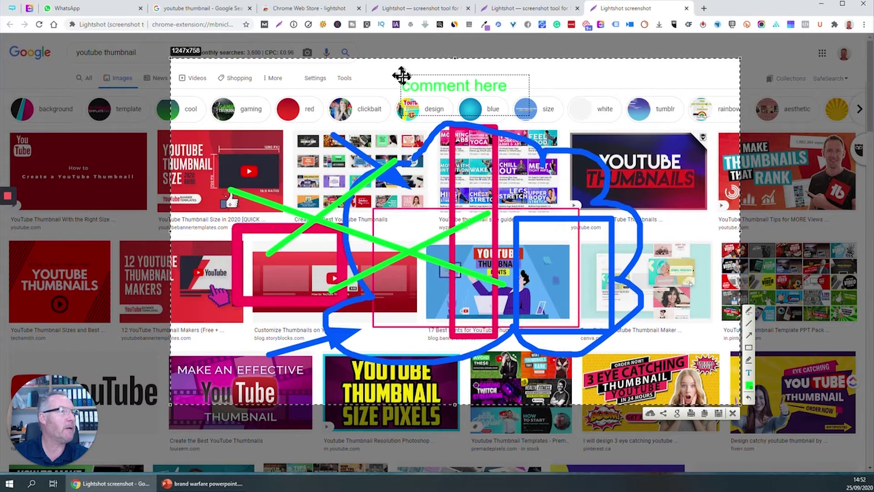
pyautogui.moveTo(402, 76); pyautogui.dragTo(517, 73)
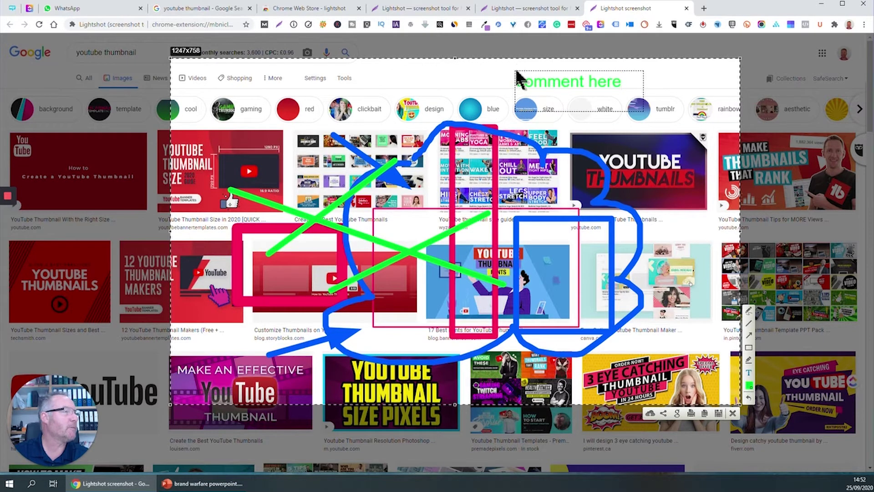
pyautogui.scroll(2, 605, 96)
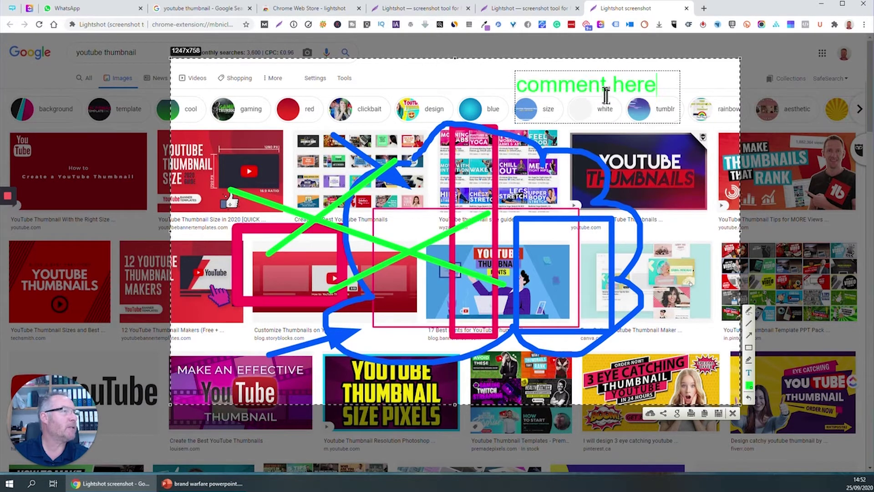
pyautogui.scroll(1, 606, 97)
pyautogui.scroll(-4, 604, 107)
pyautogui.scroll(4, 602, 105)
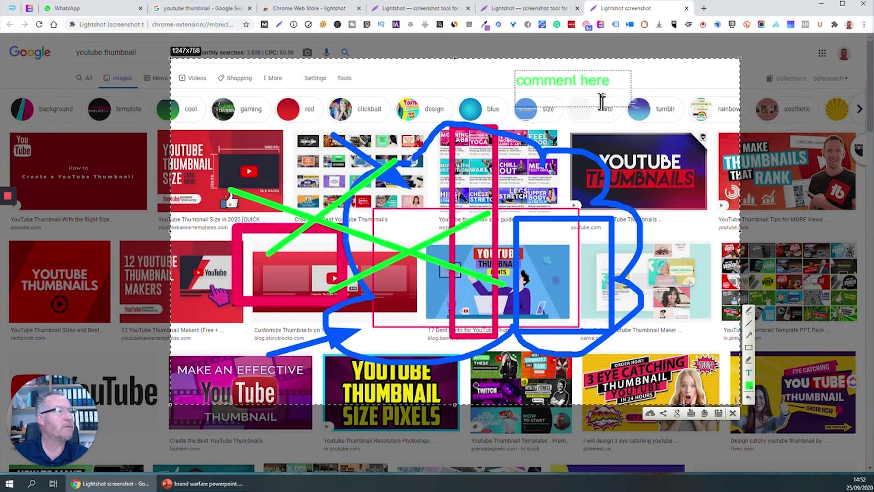
pyautogui.scroll(-4, 600, 104)
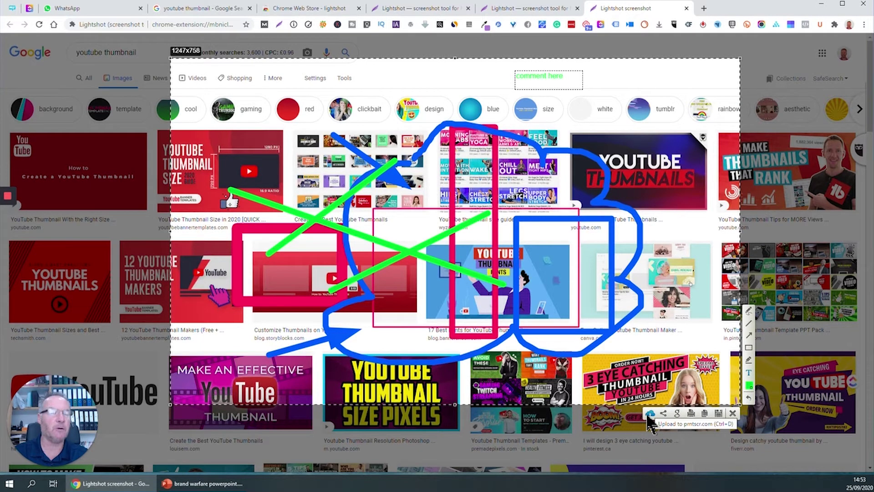
# Upload the annotated capture to prntscr.com, copy its share URL, and open a blank tab.
pyautogui.click(649, 414)
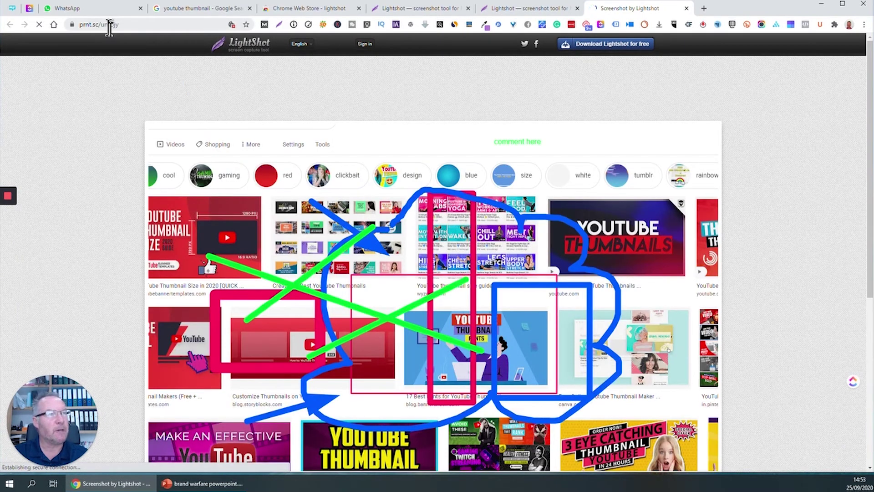
pyautogui.click(109, 25)
pyautogui.hotkey('ctrl', 'c')
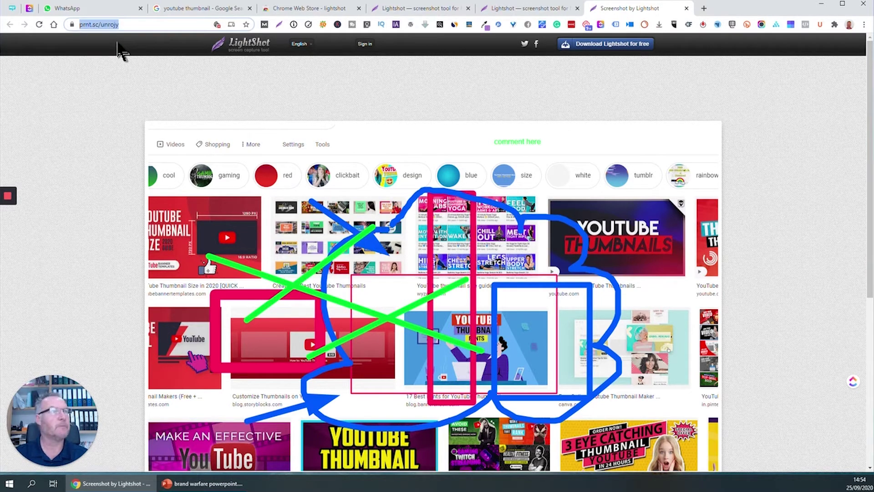
pyautogui.click(704, 9)
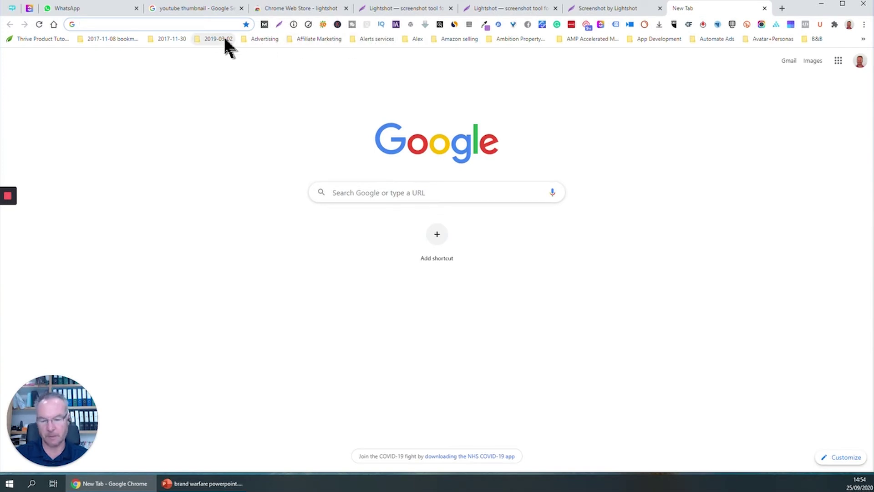
# Load the copied prnt.sc link in the new tab, then switch to the app.prntscr.com home tab.
pyautogui.hotkey('ctrl', 'v')
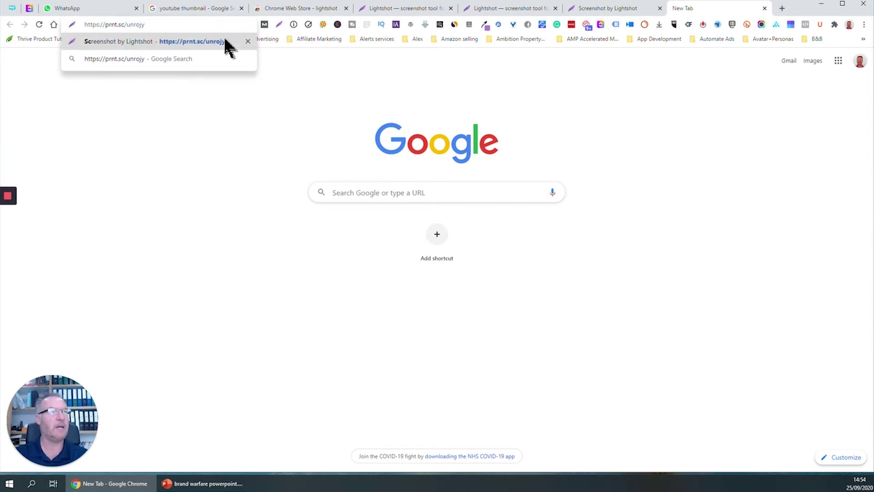
pyautogui.press('Return')
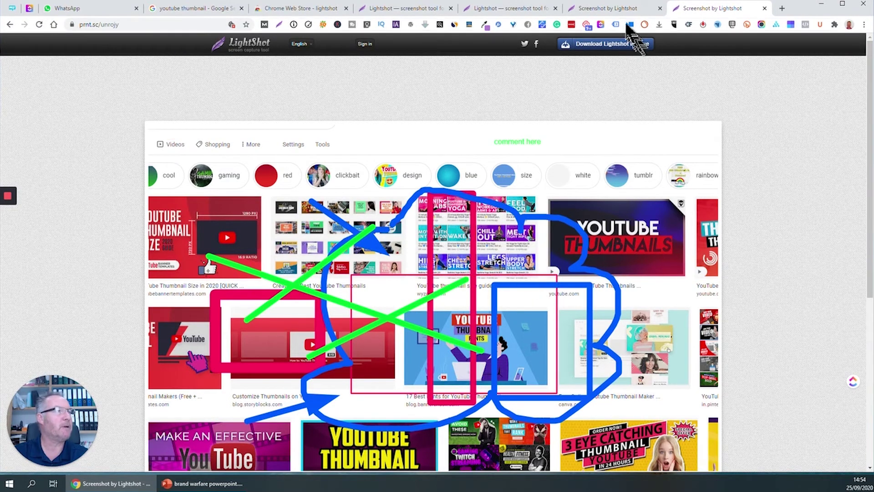
pyautogui.click(617, 10)
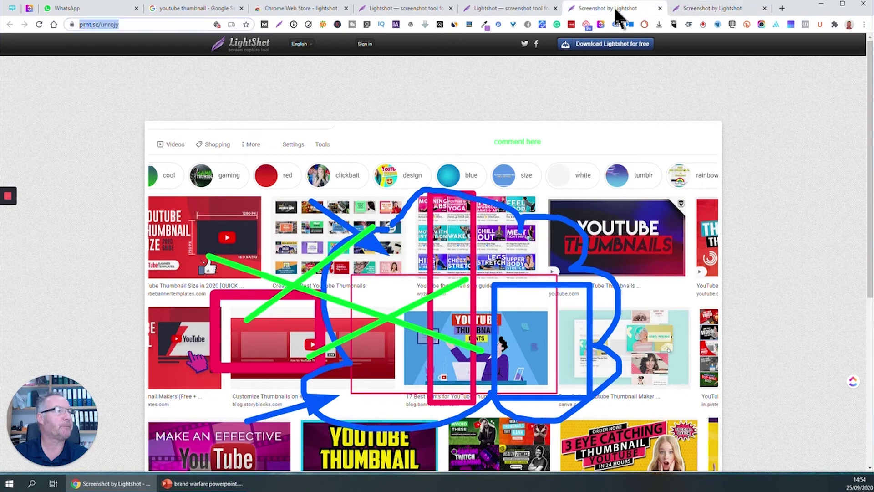
pyautogui.click(524, 10)
pyautogui.click(413, 9)
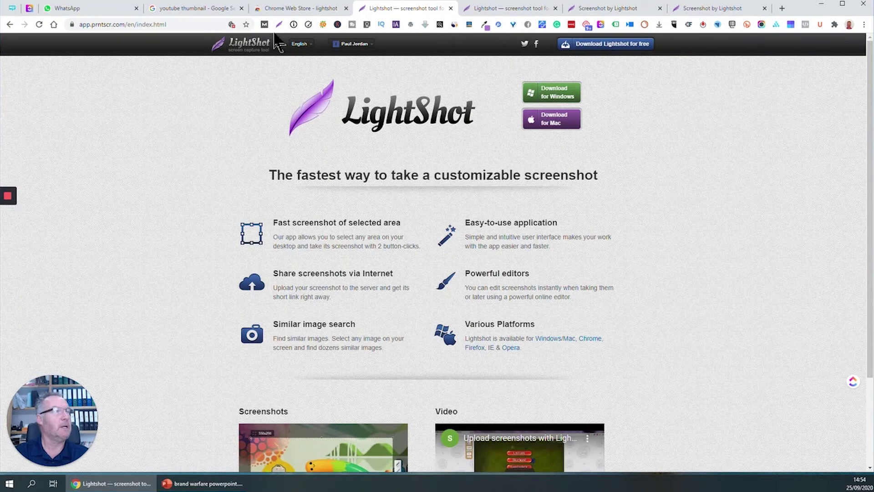
# Check the uploaded screenshot, then reload the screenshot history so the new capture appears.
pyautogui.click(608, 11)
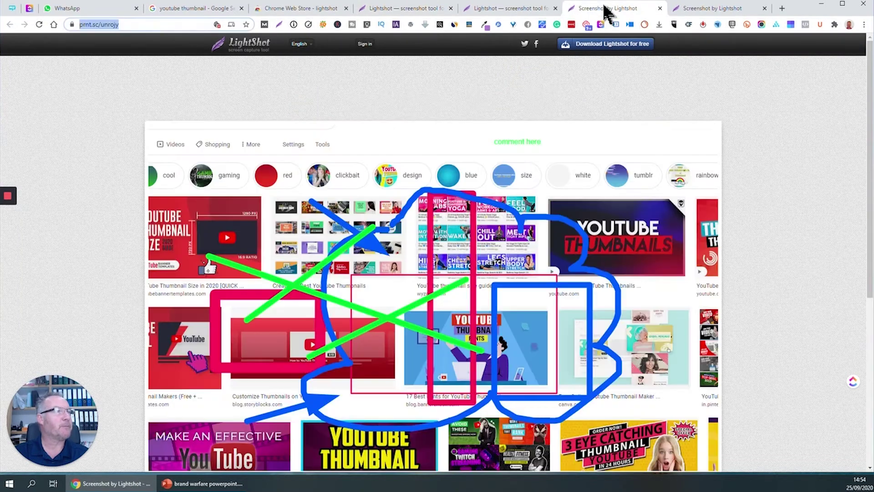
pyautogui.click(515, 10)
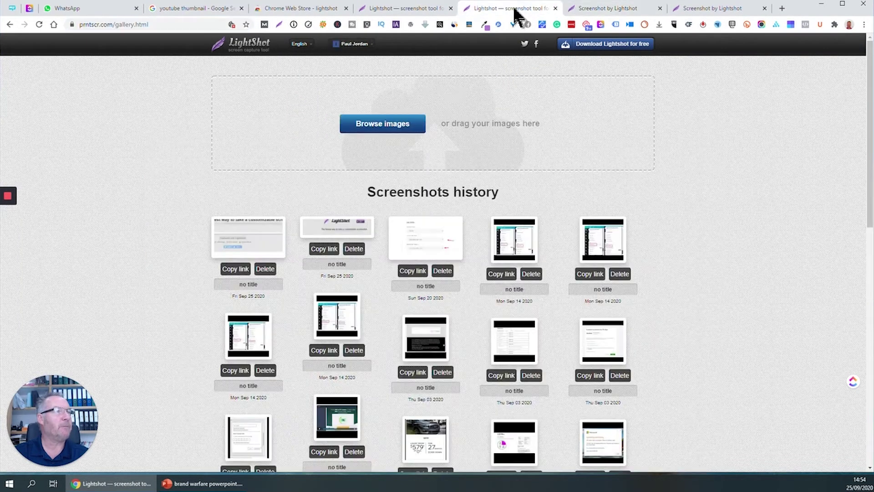
pyautogui.click(38, 25)
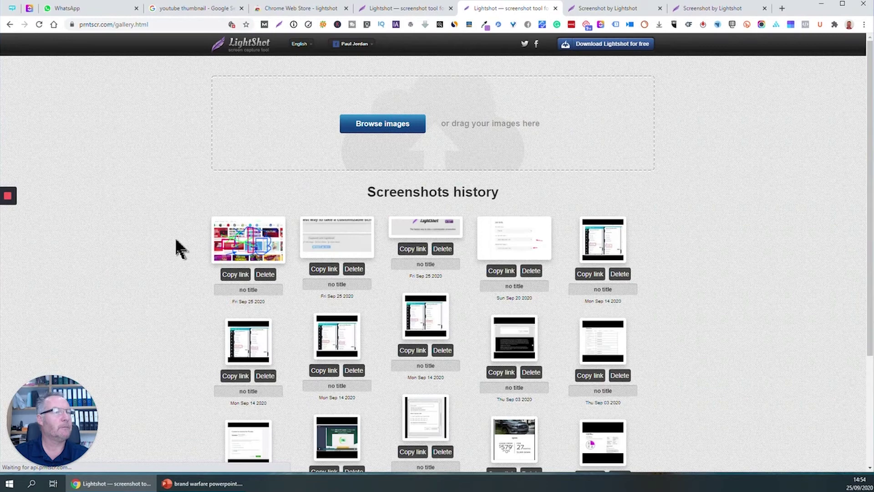
# Open the newest annotated screenshot in Pixlr's editor choice page and browse the Pixlr X and Pixlr E options.
pyautogui.click(237, 246)
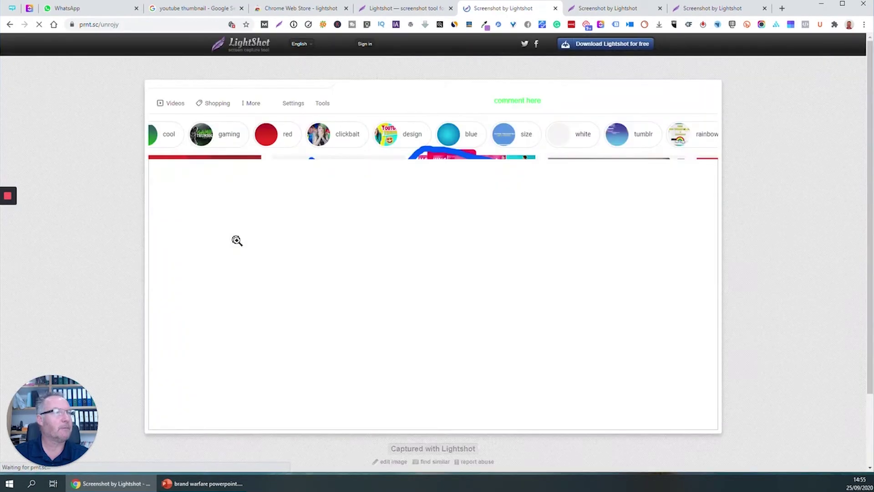
pyautogui.scroll(-2, 455, 384)
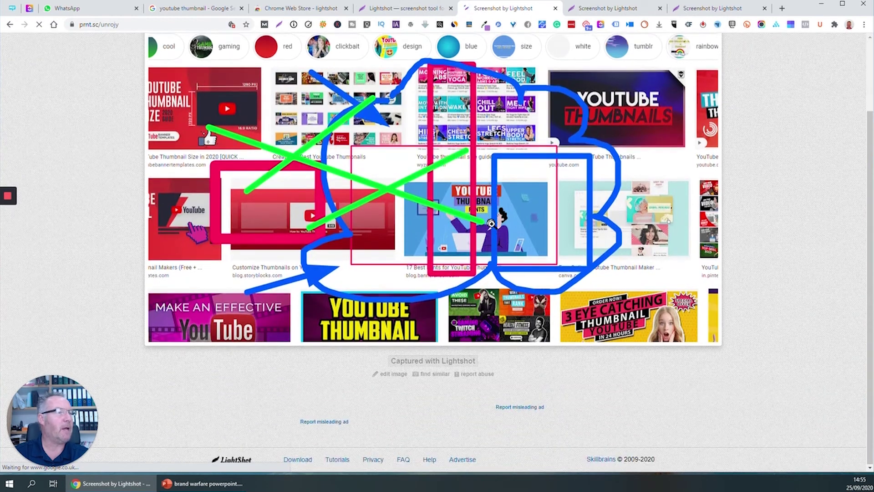
pyautogui.scroll(1, 456, 393)
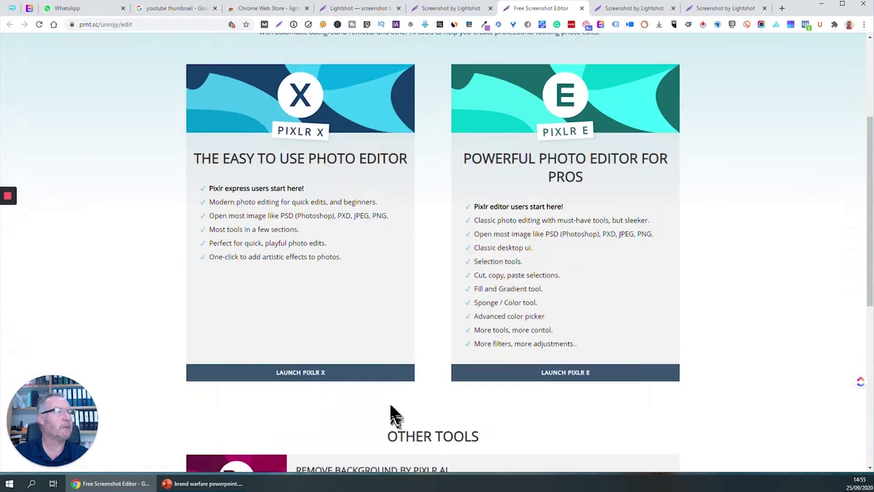
pyautogui.scroll(-4, 383, 315)
pyautogui.scroll(7, 371, 137)
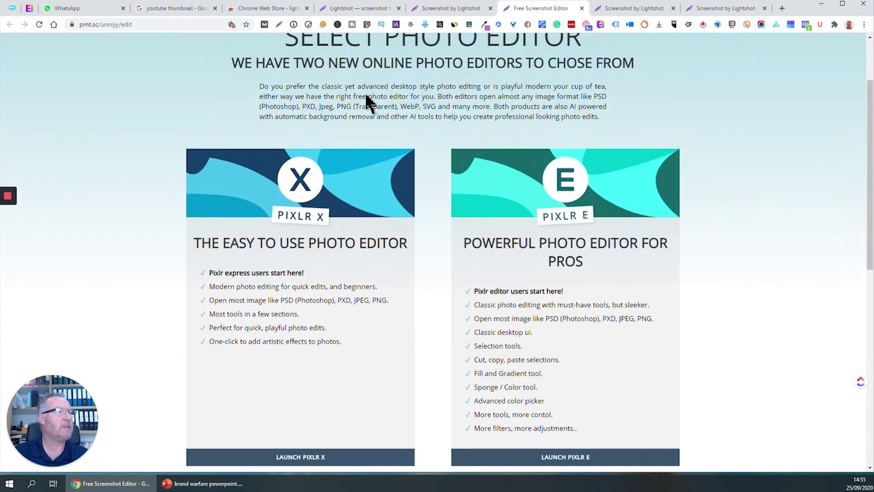
pyautogui.scroll(-5, 623, 258)
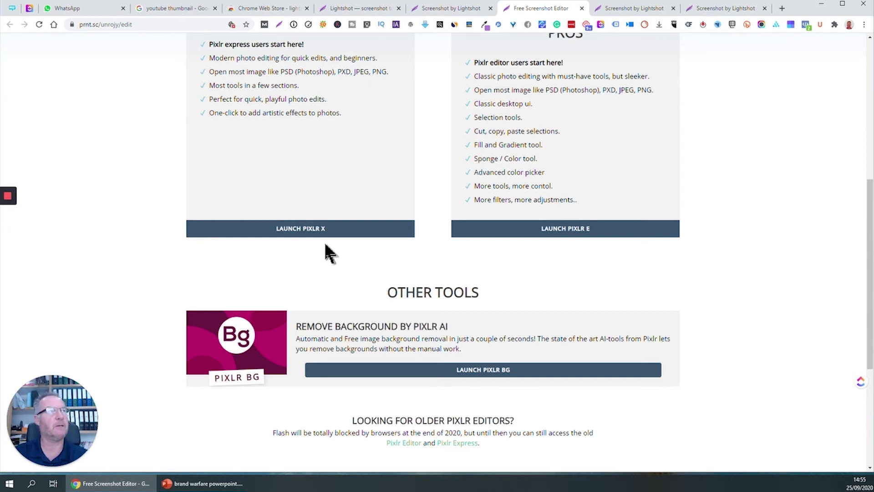
pyautogui.scroll(6, 317, 250)
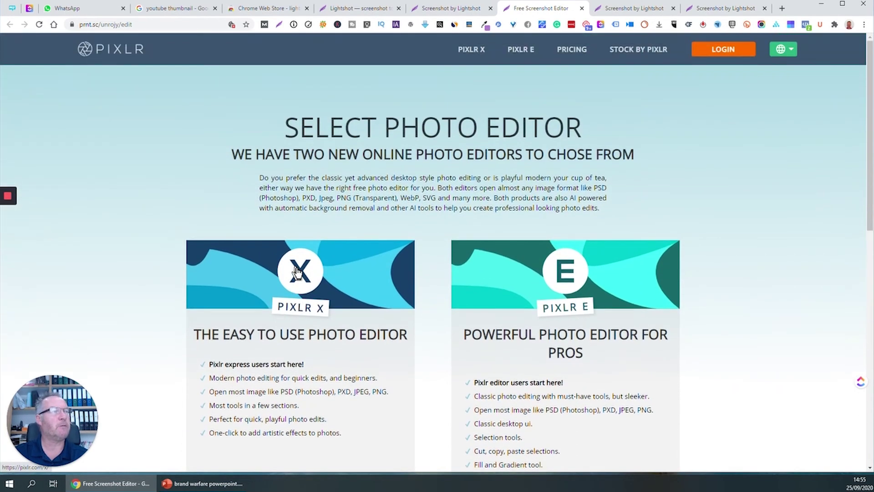
pyautogui.click(451, 10)
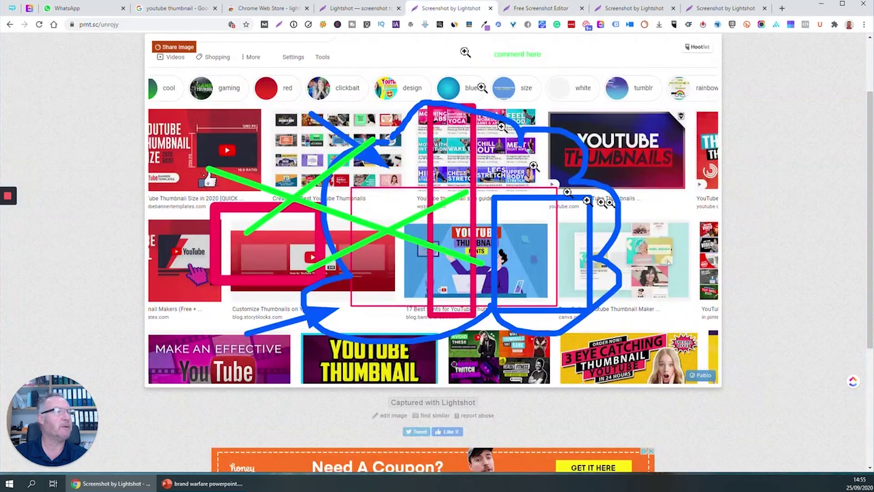
pyautogui.scroll(2, 501, 292)
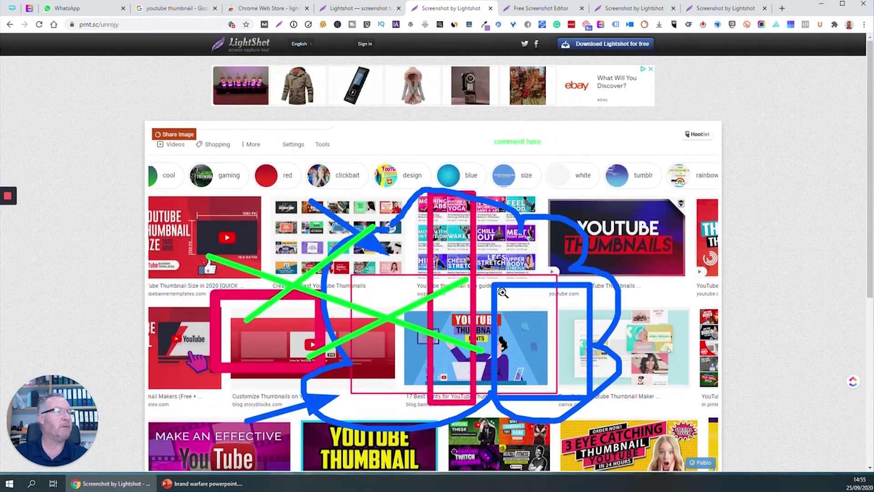